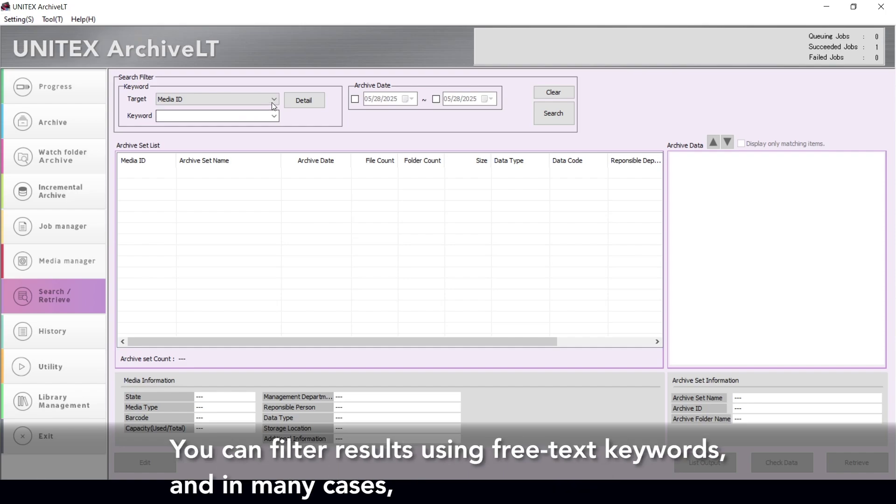
Search the archives by File Name / Folder Name for the keyword SWISS
{"action": "left_click", "coordinate": [272, 102]}
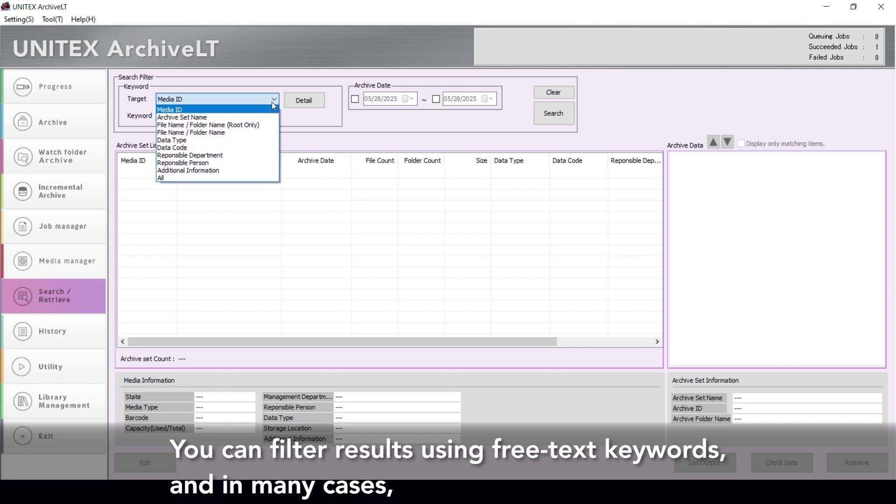
{"action": "left_click", "coordinate": [260, 132]}
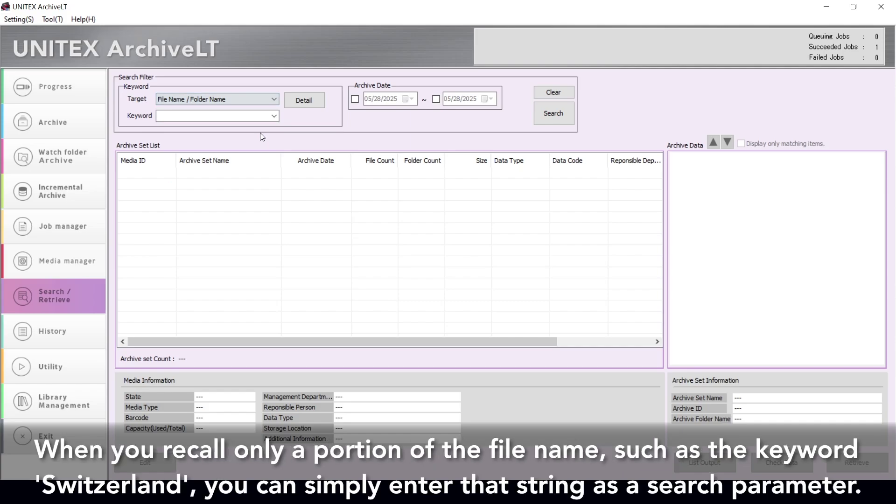
{"action": "left_click", "coordinate": [219, 112]}
{"action": "type", "text": "SWISS"}
{"action": "left_click", "coordinate": [535, 121]}
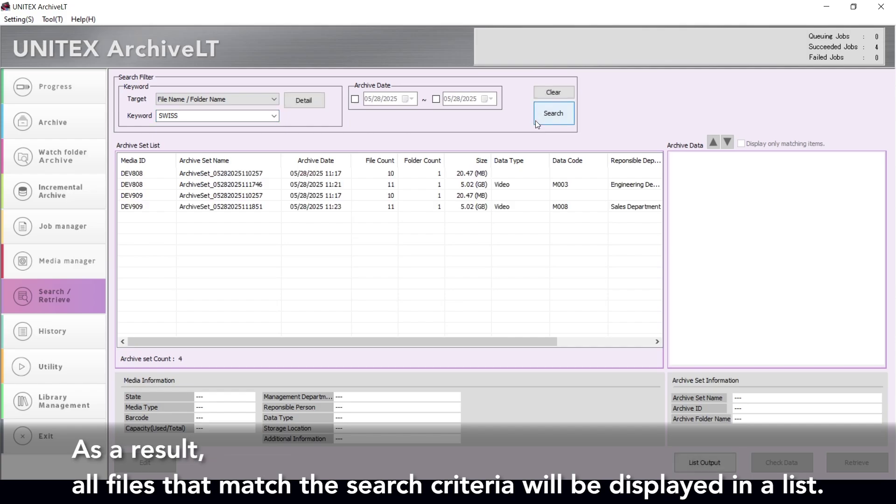
{"action": "left_click", "coordinate": [538, 184]}
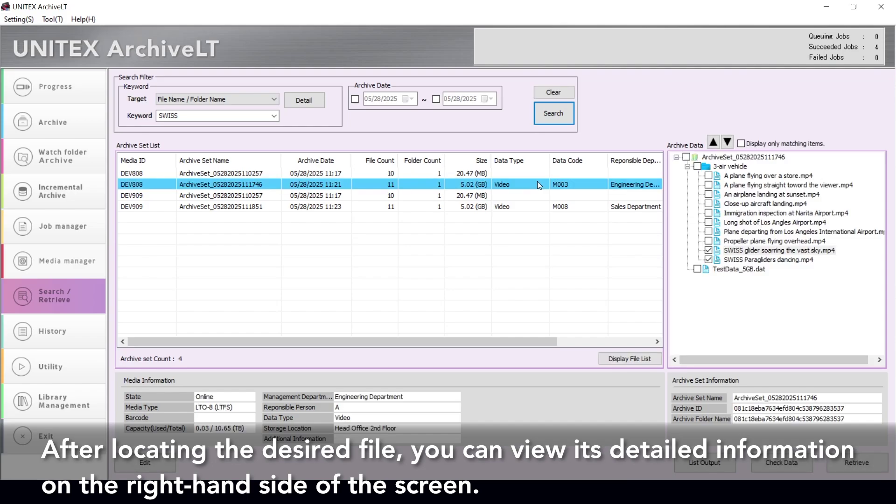
{"action": "left_click", "coordinate": [778, 255]}
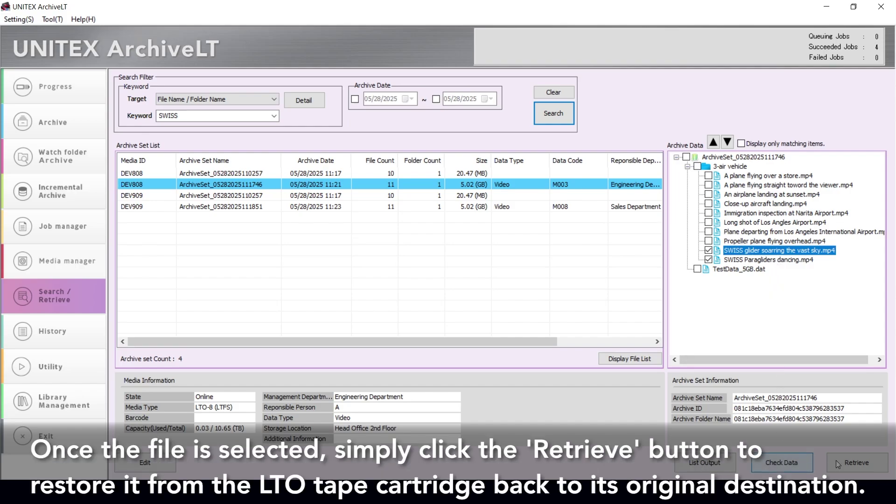
{"action": "left_click", "coordinate": [851, 464]}
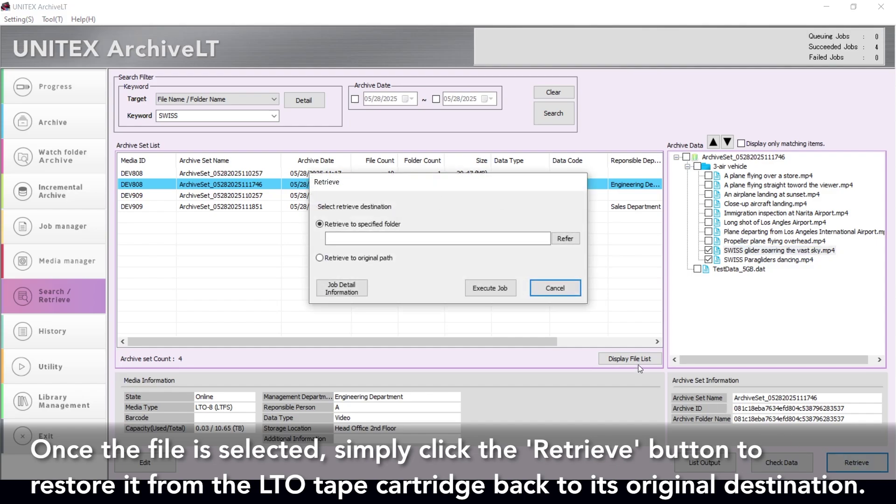
{"action": "left_click", "coordinate": [370, 258]}
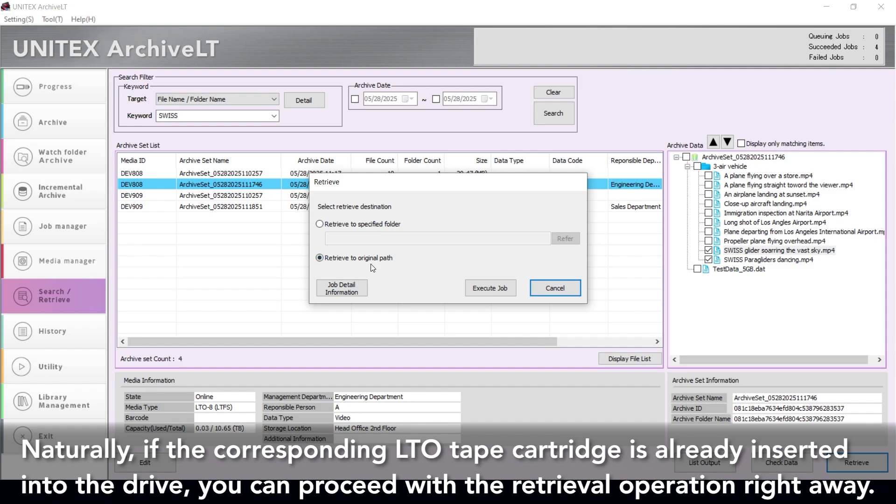
{"action": "left_click", "coordinate": [557, 293]}
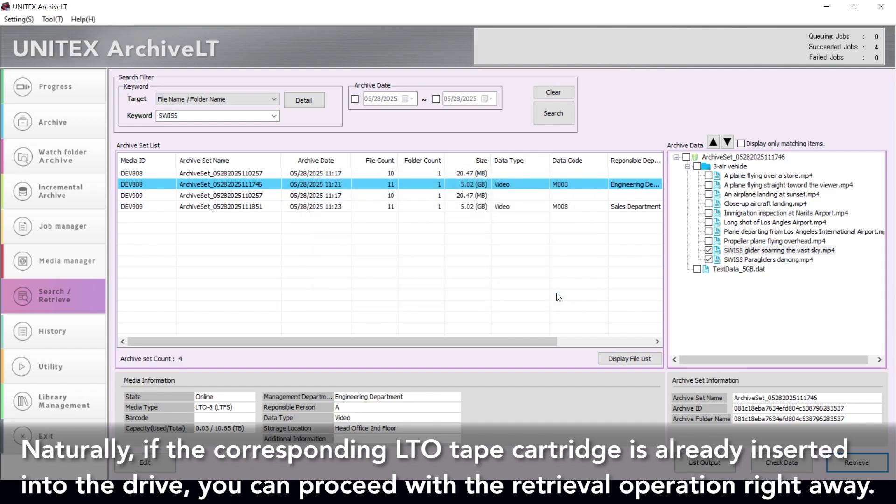
{"action": "left_click", "coordinate": [524, 209]}
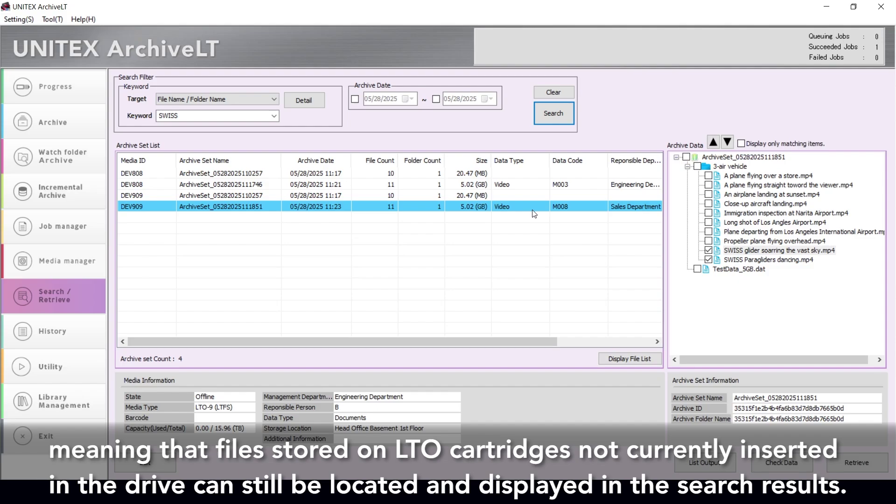
{"action": "left_click", "coordinate": [834, 463]}
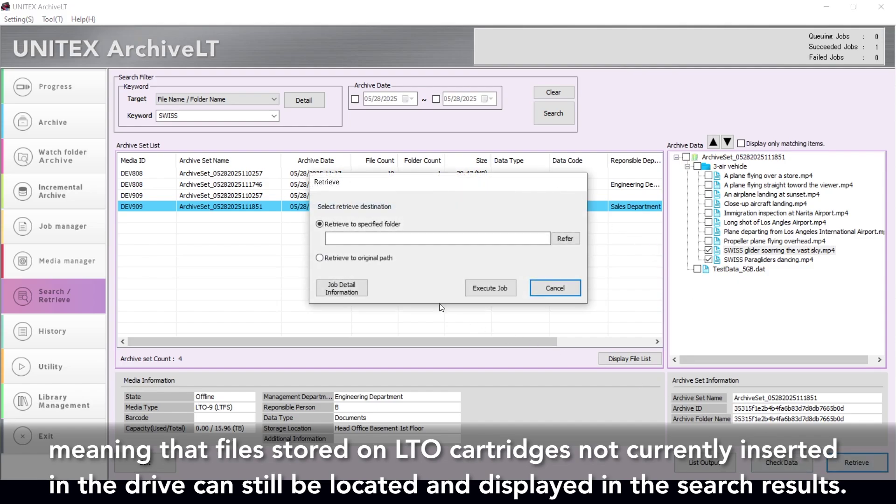
{"action": "left_click", "coordinate": [368, 261]}
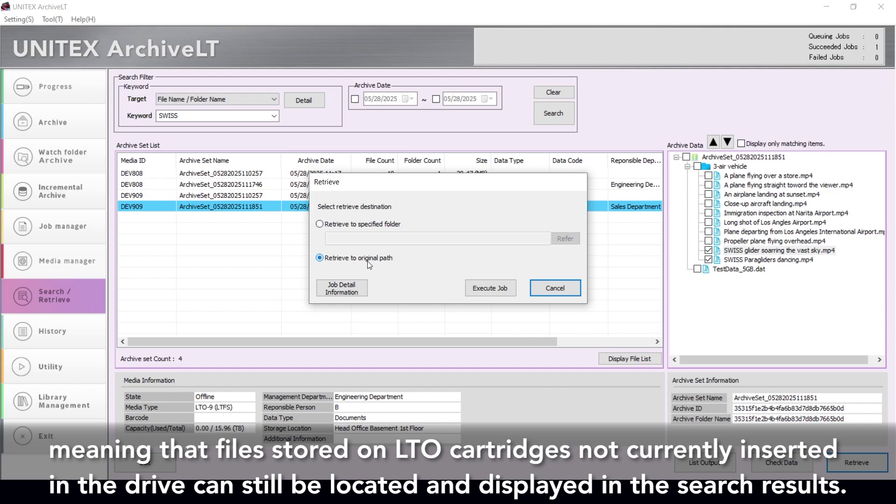
{"action": "left_click", "coordinate": [471, 289]}
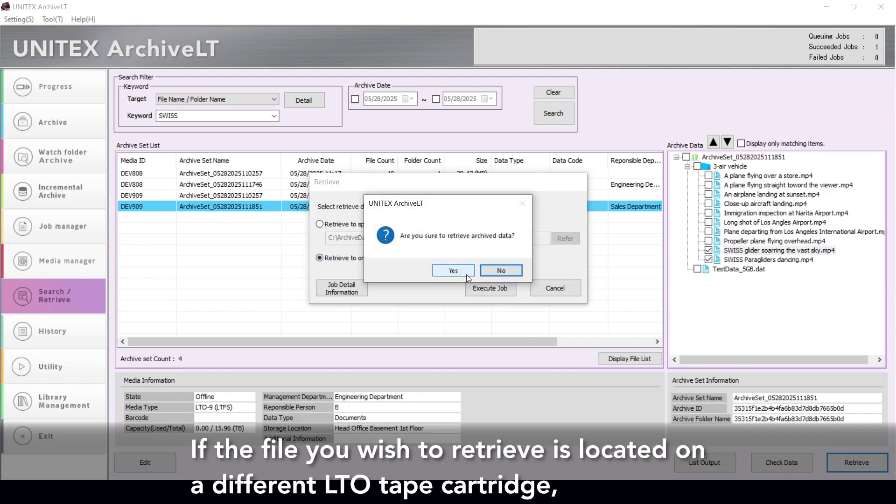
{"action": "left_click", "coordinate": [466, 274]}
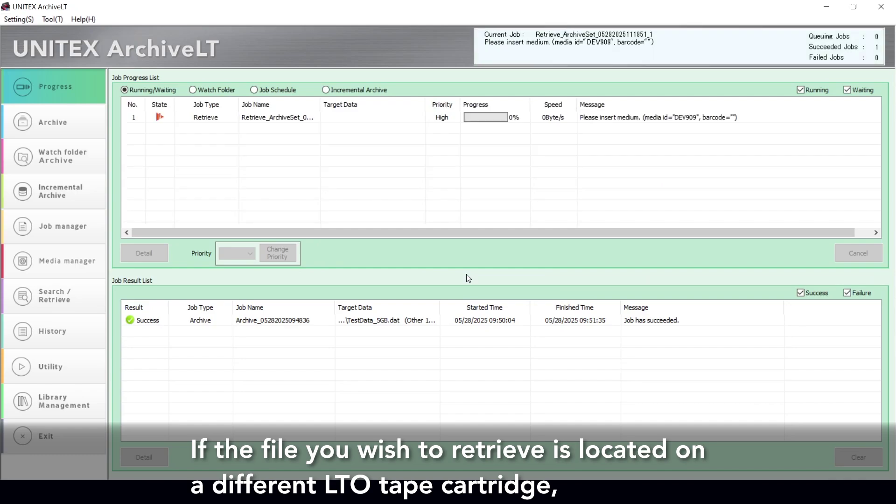
{"action": "left_click", "coordinate": [595, 122]}
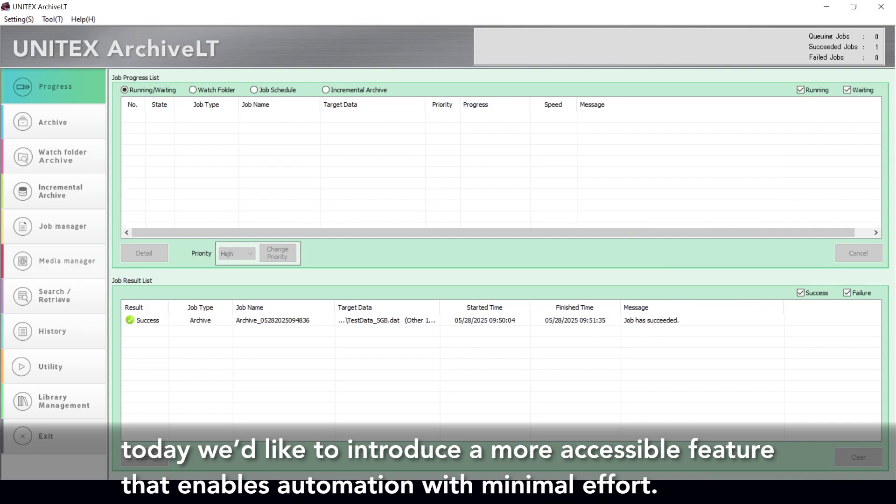
Open the watch folder archive job settings and try the Over File Count, Detect File and Special Mode triggers before choosing Over Capacity
{"action": "left_click", "coordinate": [92, 172]}
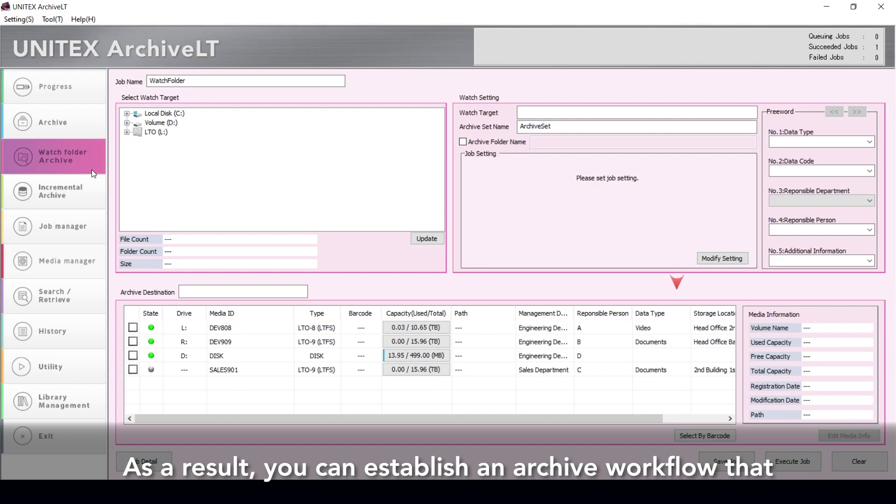
{"action": "left_click", "coordinate": [706, 259]}
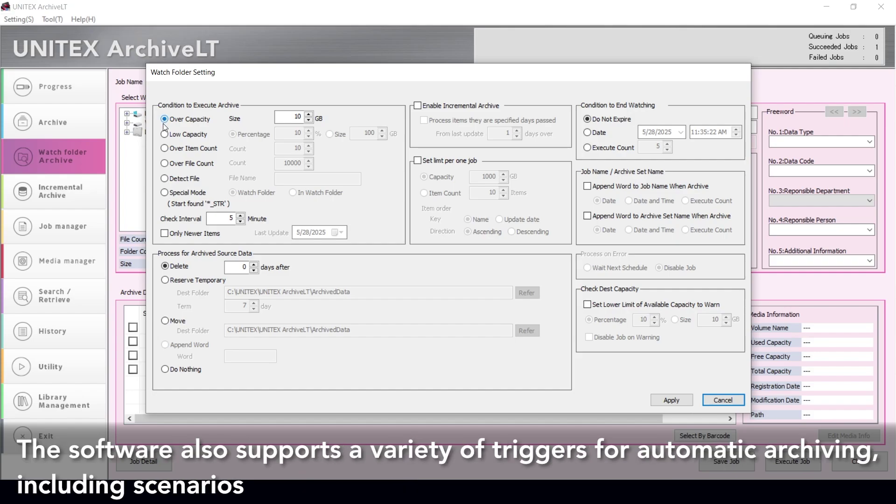
{"action": "left_click", "coordinate": [165, 163]}
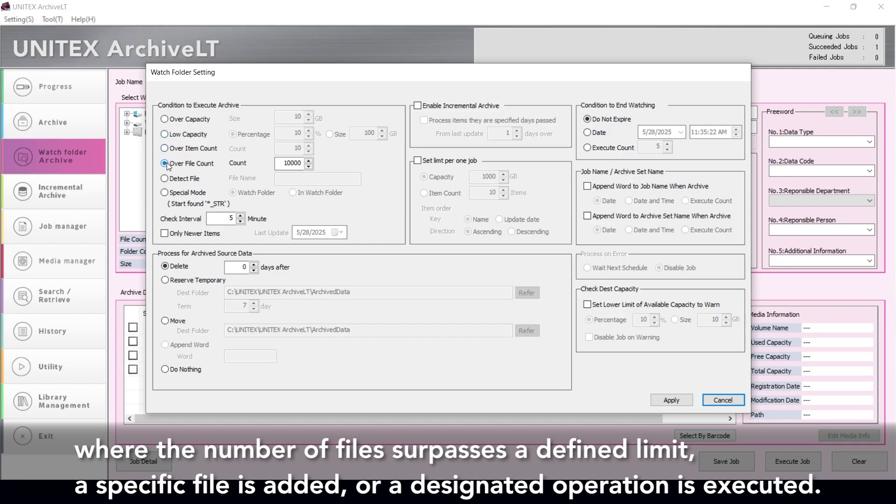
{"action": "left_click", "coordinate": [165, 179]}
{"action": "left_click", "coordinate": [165, 192]}
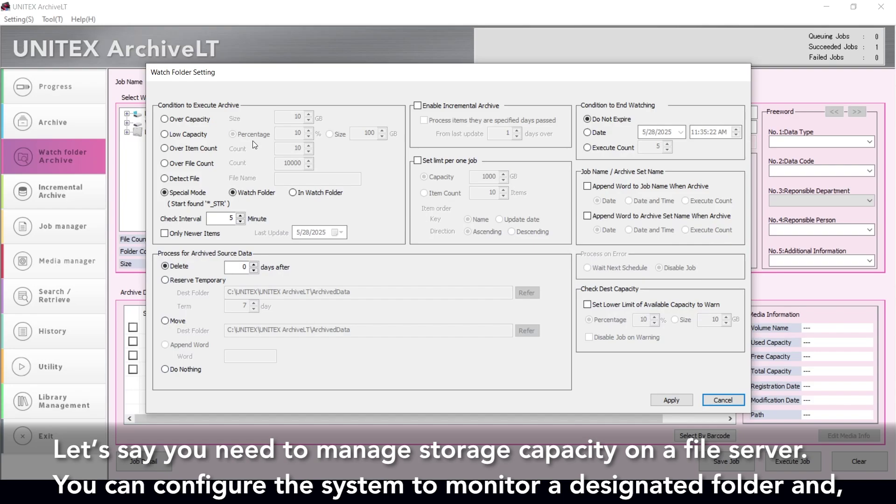
{"action": "left_click", "coordinate": [165, 119]}
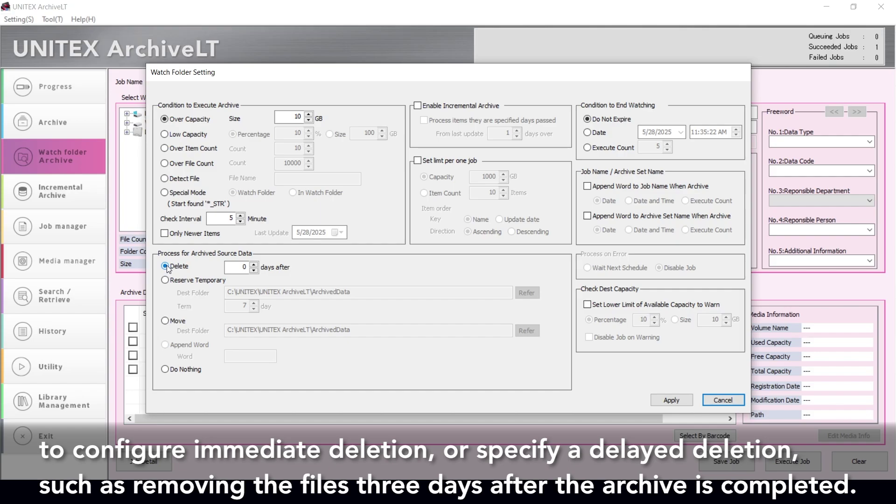
Set archived source data to be deleted after 3 days, trying the Reserve Temporary, Move and Do Nothing options as well
{"action": "left_click", "coordinate": [252, 264]}
{"action": "left_click", "coordinate": [252, 264]}
{"action": "left_click", "coordinate": [167, 281]}
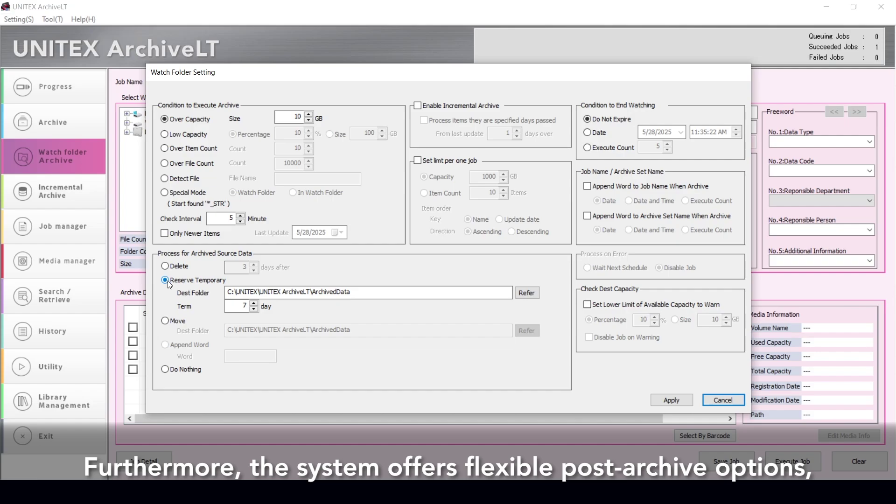
{"action": "left_click", "coordinate": [166, 321]}
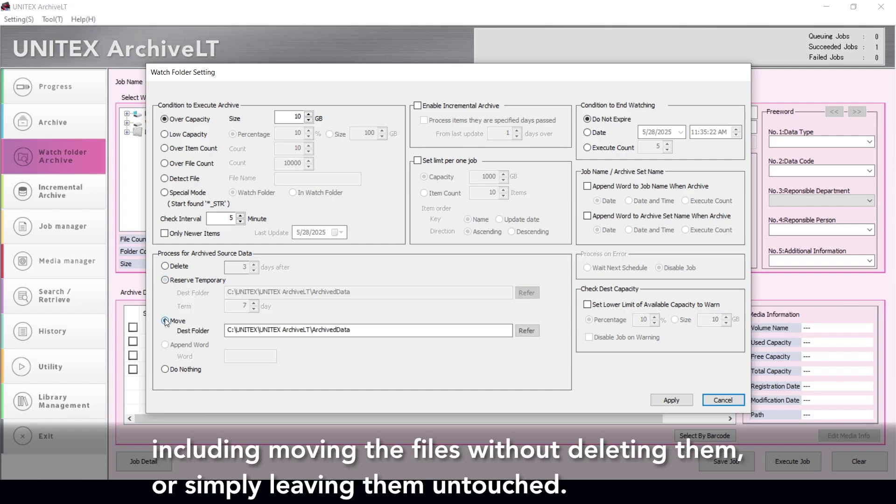
{"action": "left_click", "coordinate": [166, 370]}
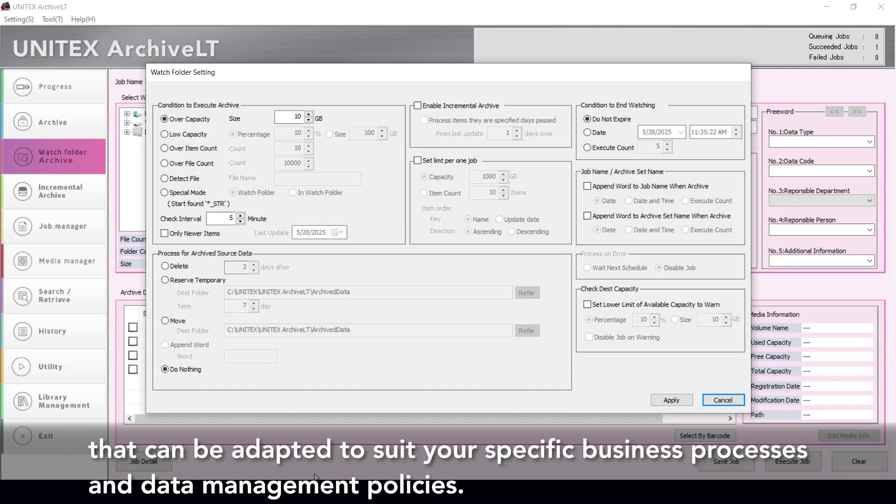
{"action": "left_click", "coordinate": [164, 266]}
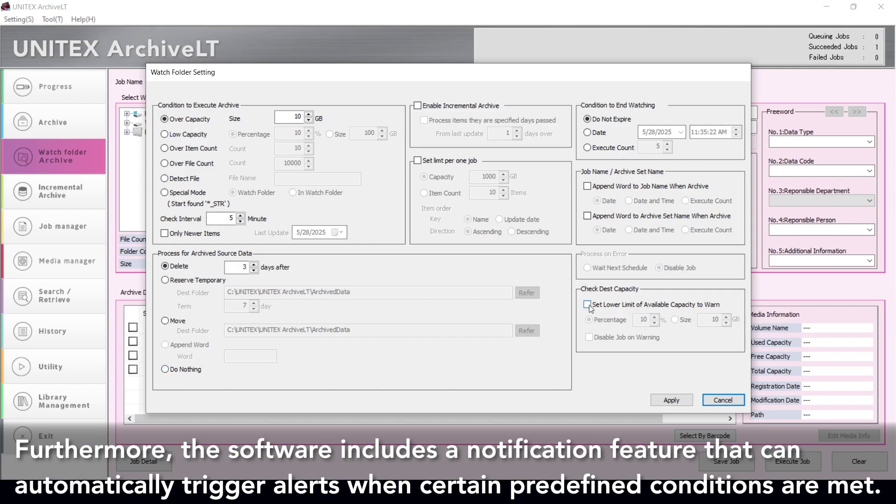
Try the low destination capacity warning with a percentage limit and a size limit, and discard the watch folder settings
{"action": "left_click", "coordinate": [589, 305]}
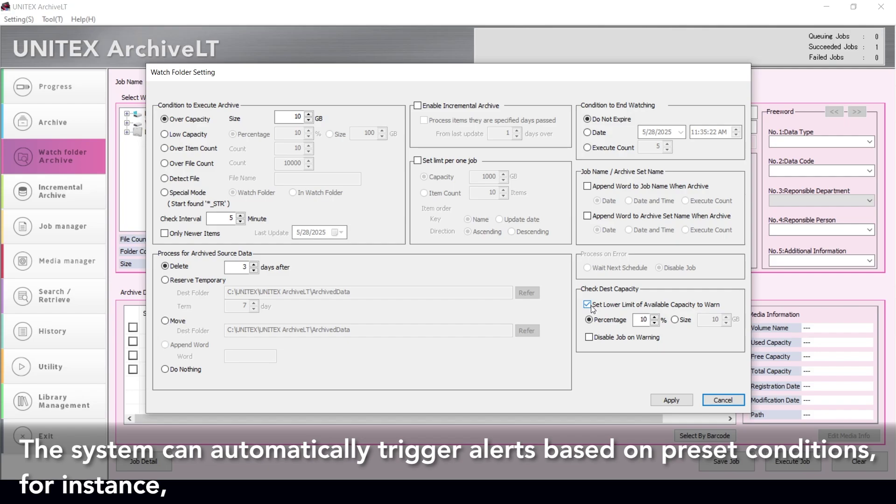
{"action": "left_click", "coordinate": [586, 321]}
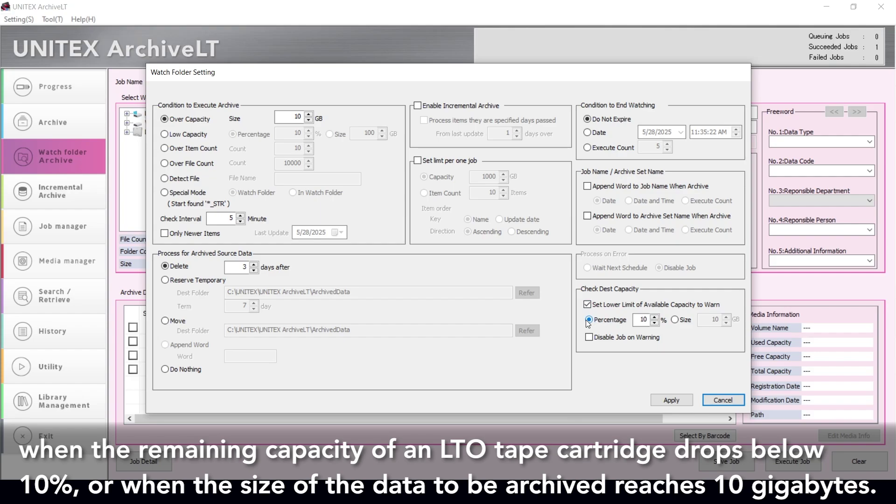
{"action": "left_click", "coordinate": [674, 320]}
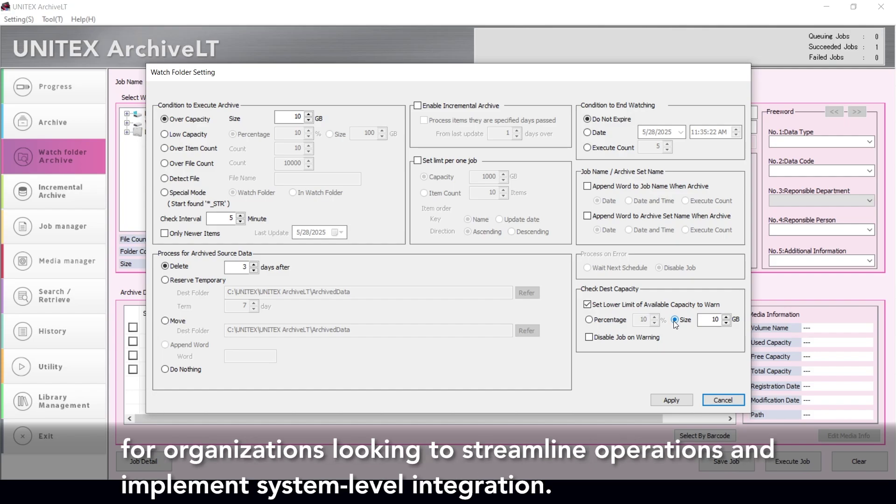
{"action": "left_click", "coordinate": [723, 400]}
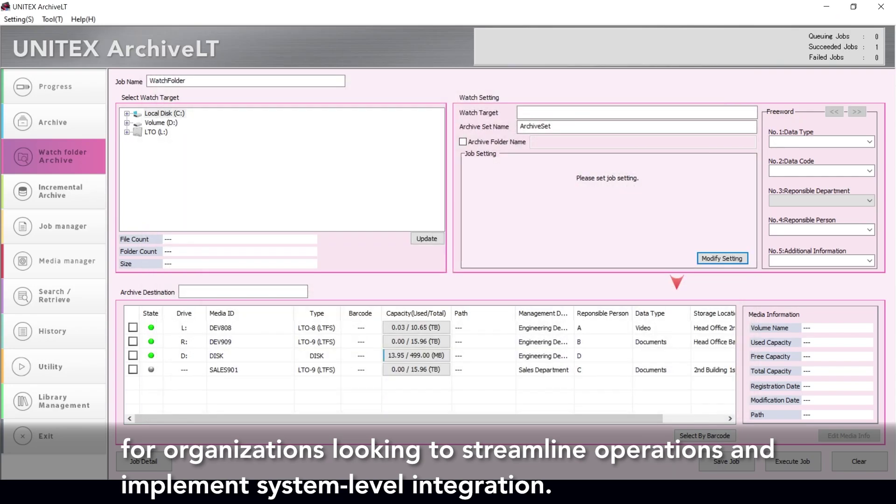
Open the schedule settings of a regular archive job and enable the schedule
{"action": "left_click", "coordinate": [98, 137]}
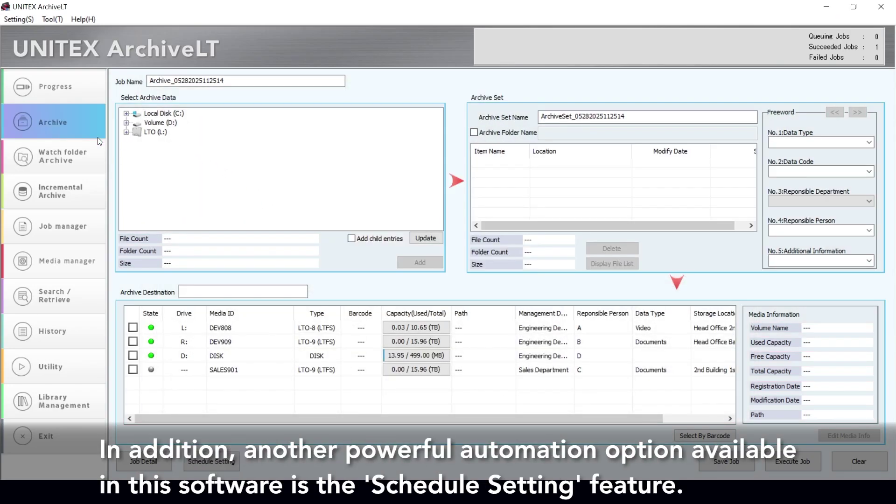
{"action": "left_click", "coordinate": [192, 461]}
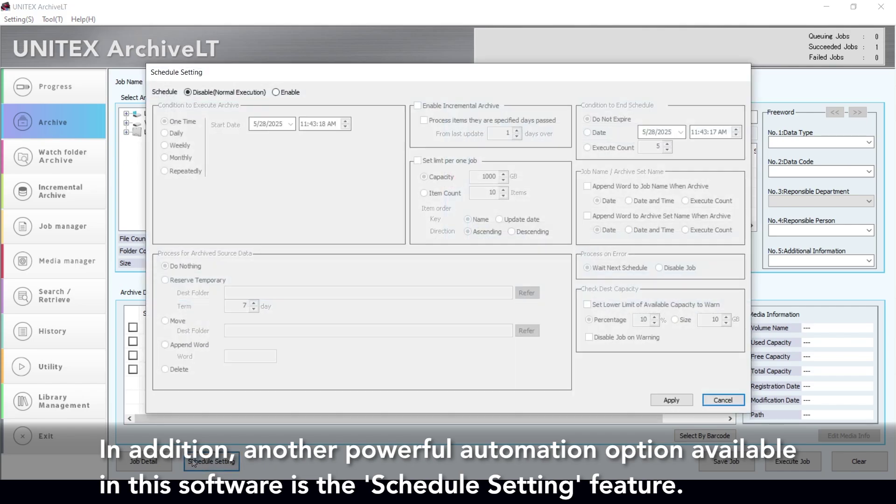
{"action": "left_click", "coordinate": [276, 93]}
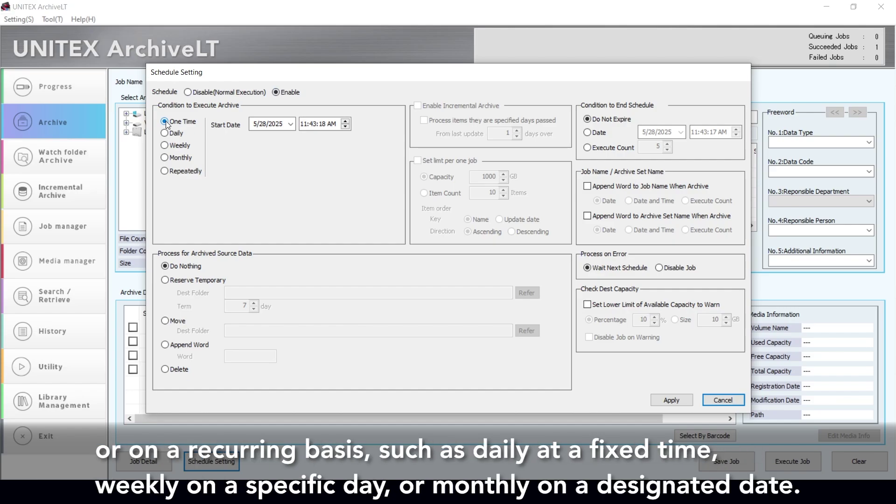
Try the Weekly and Monthly by WeekDay execution conditions, and set the archive schedule to run Repeatedly
{"action": "left_click", "coordinate": [165, 146]}
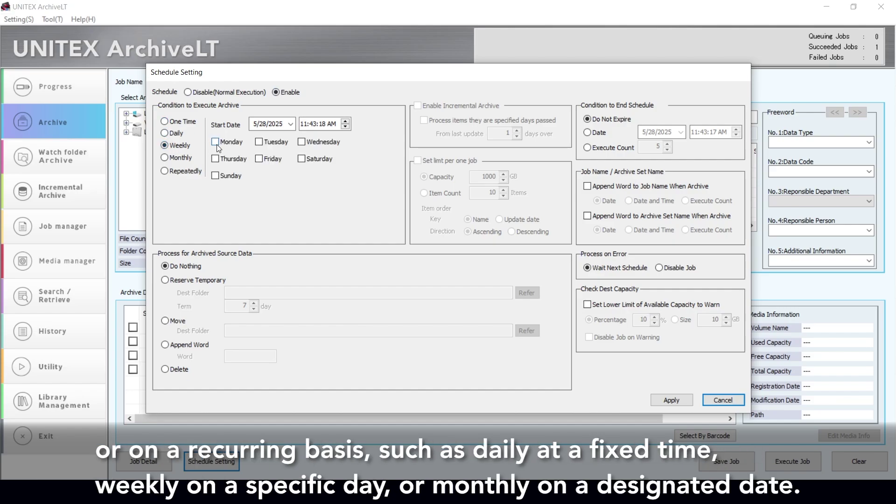
{"action": "left_click", "coordinate": [165, 158]}
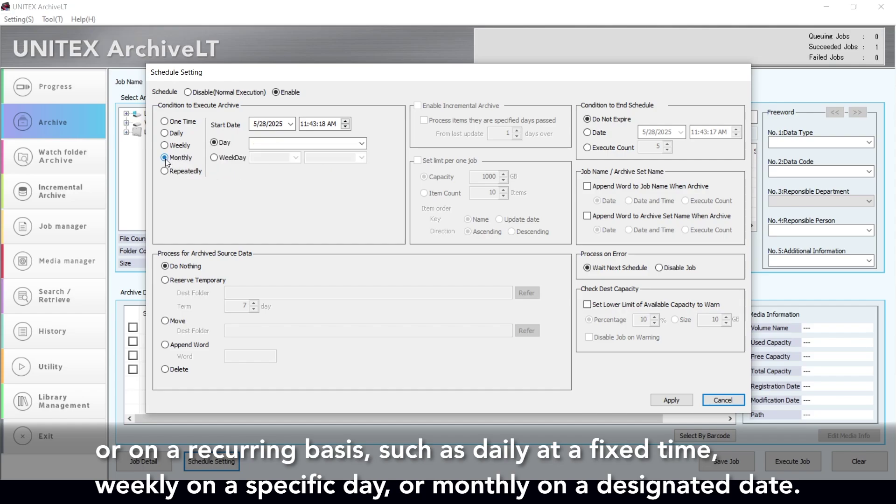
{"action": "left_click", "coordinate": [212, 159]}
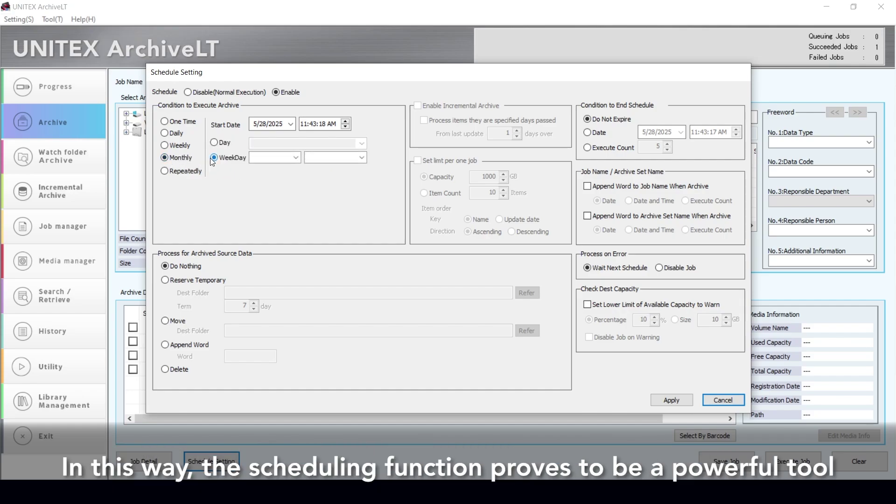
{"action": "left_click", "coordinate": [164, 171]}
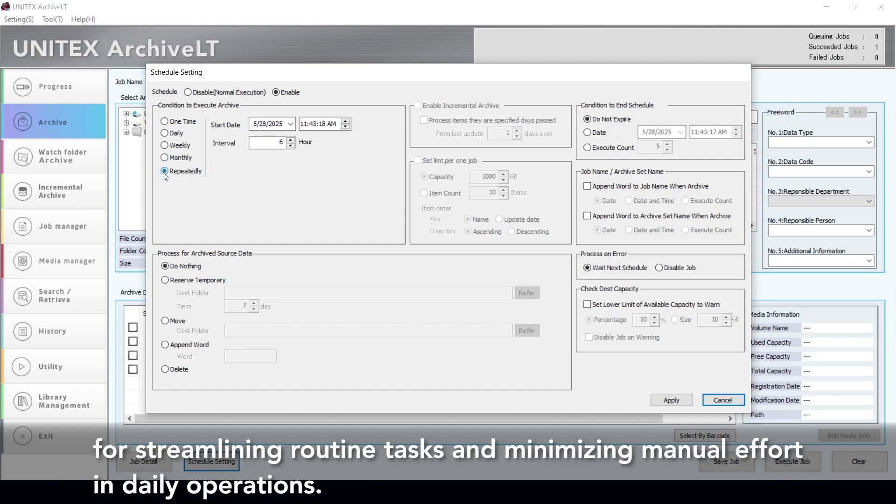